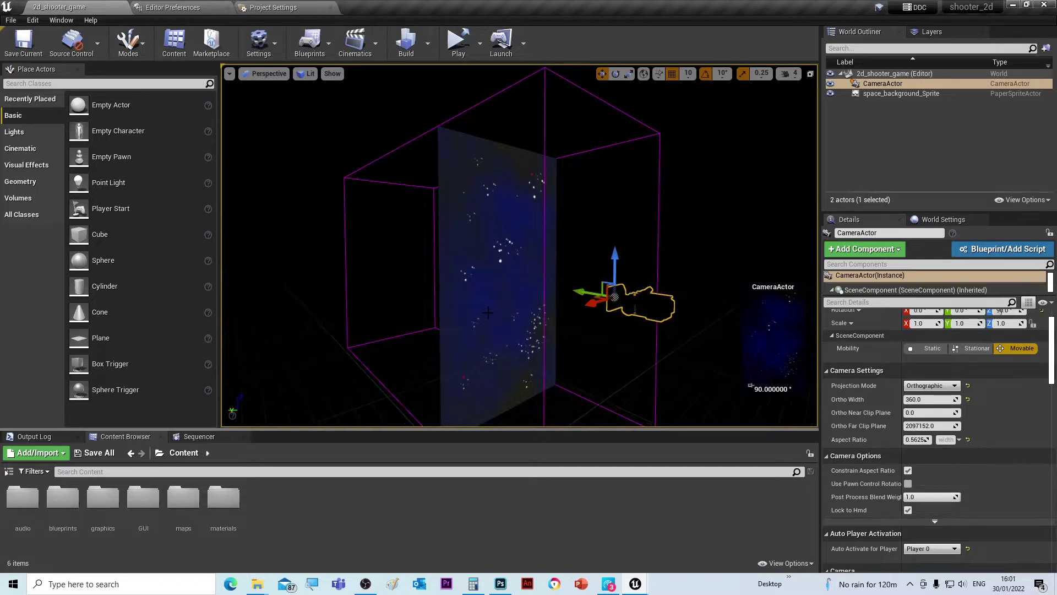
Step: Select the space_background_Sprite actor and locate its Element 0 material among the Paper2D Content assets
left_click(886, 95)
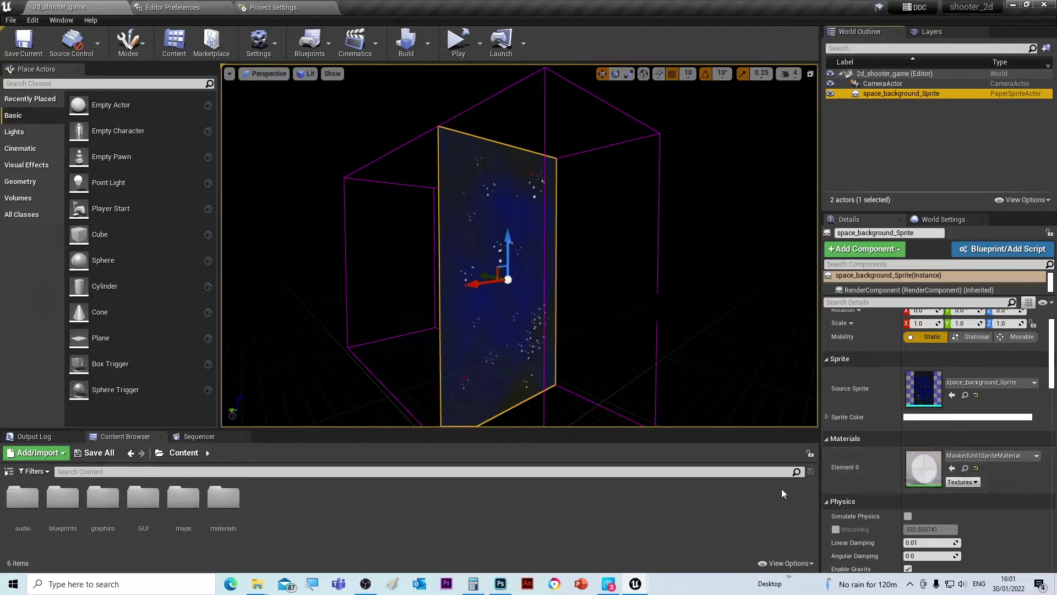
left_click(965, 469)
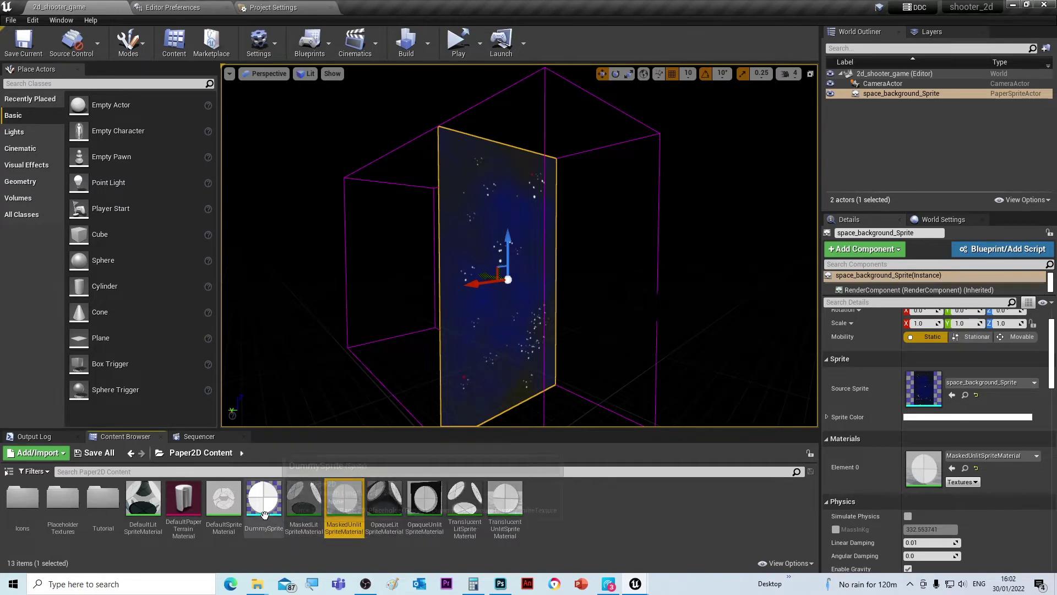
left_click(234, 501)
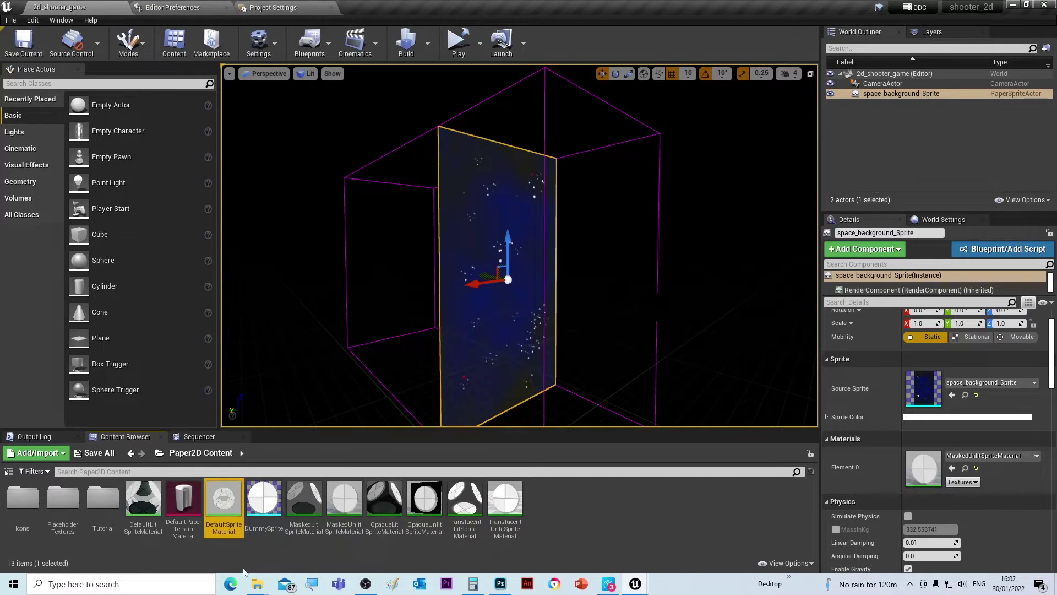
mouse_move(260, 585)
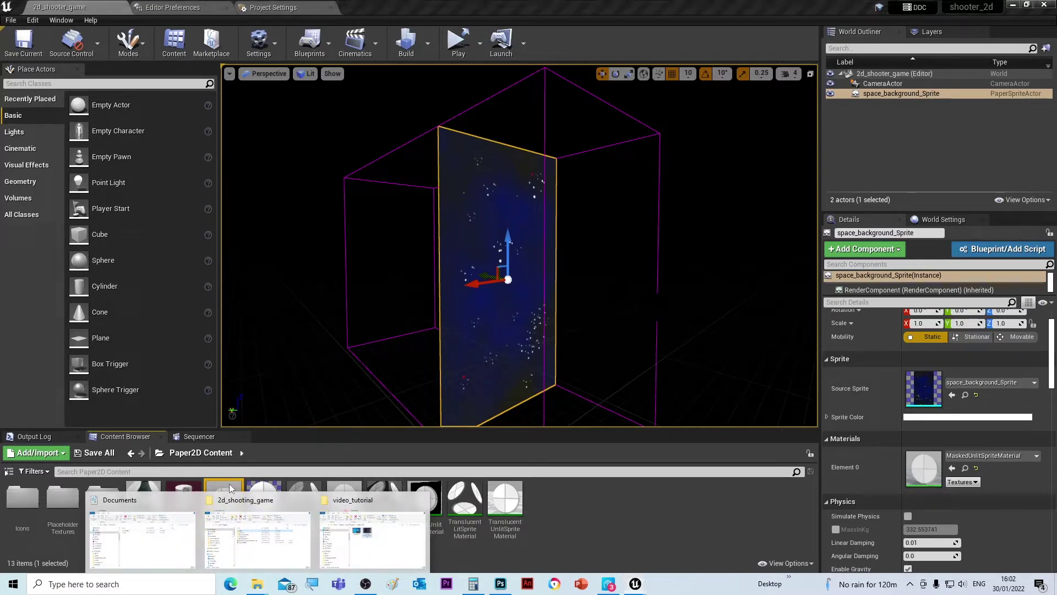
left_click(554, 531)
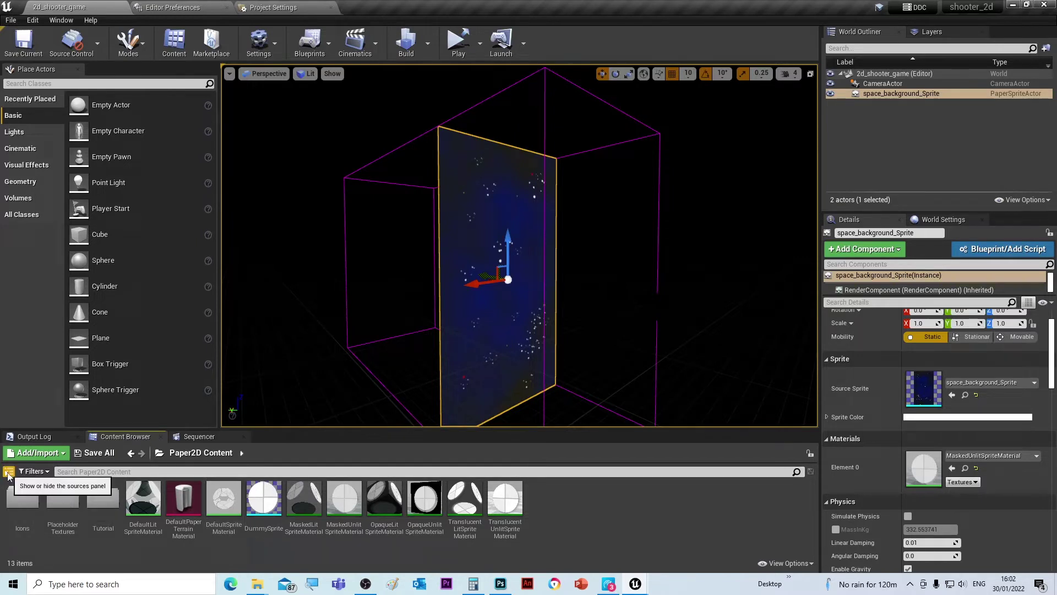
Step: Show the folder tree in the Content Browser and copy DefaultSpriteMaterial into the project's materials folder
left_click(8, 472)
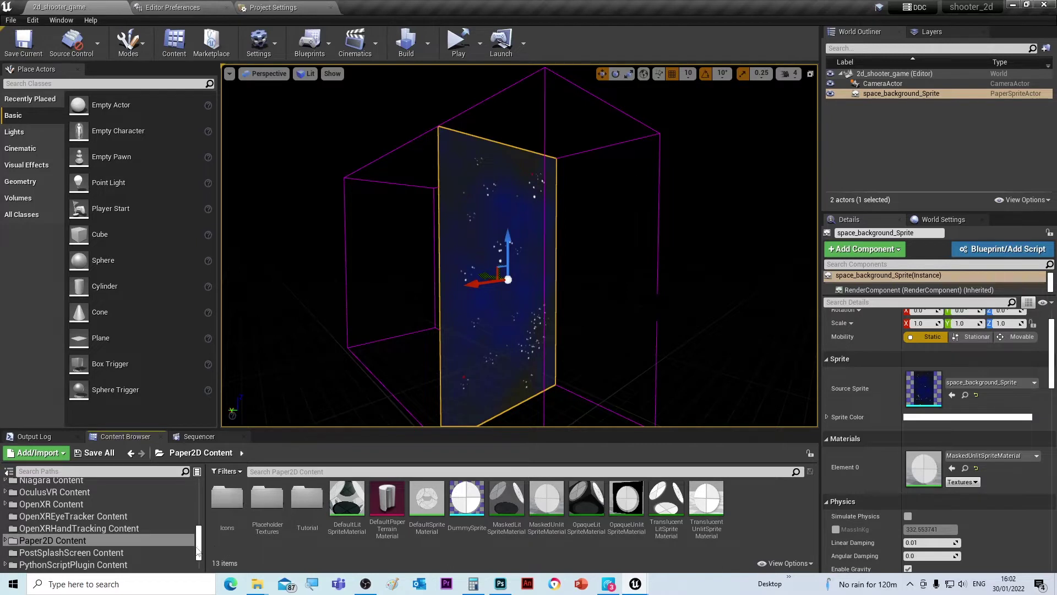
left_click_drag(198, 549, 183, 488)
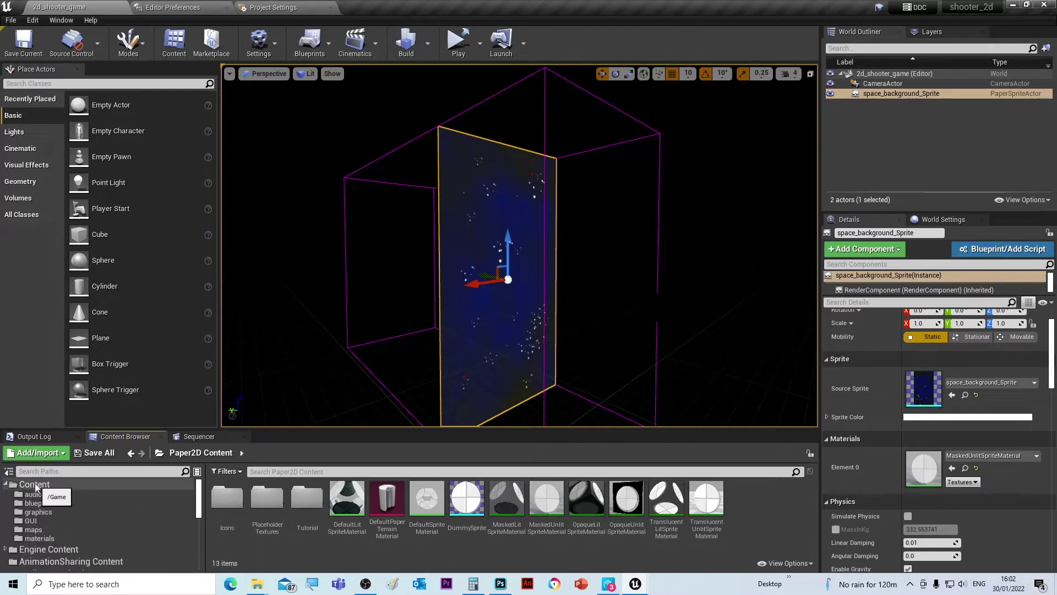
left_click_drag(426, 499, 38, 540)
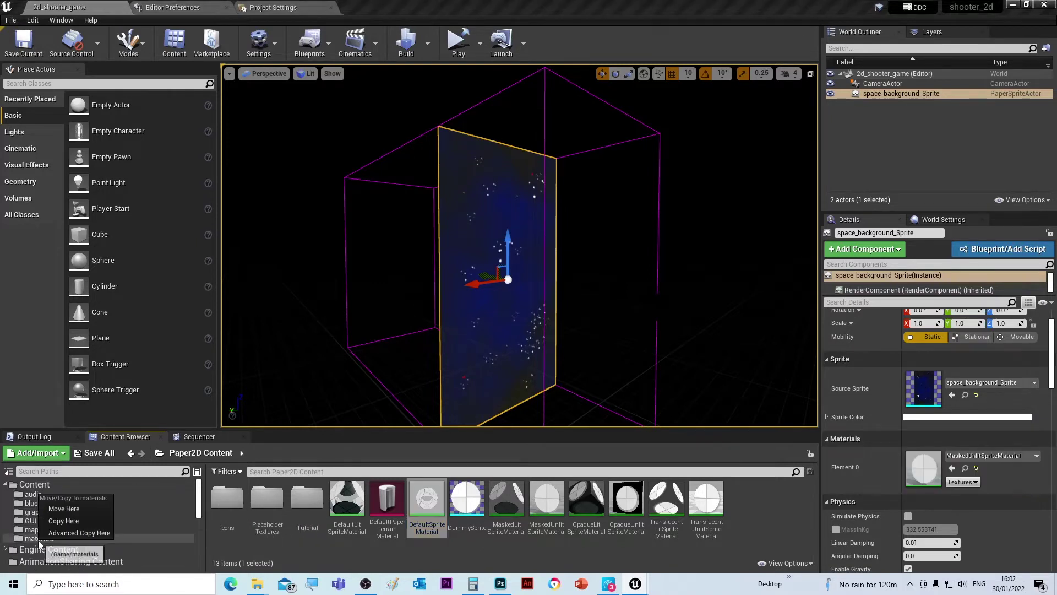
left_click(58, 520)
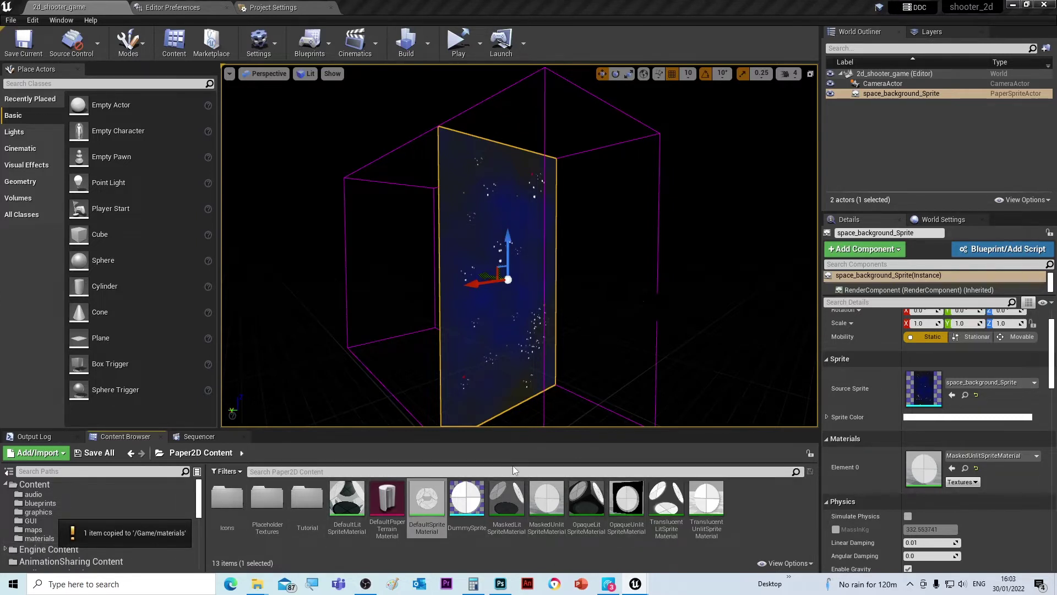
Step: Turn off the display of engine content in the Content Browser
left_click(787, 563)
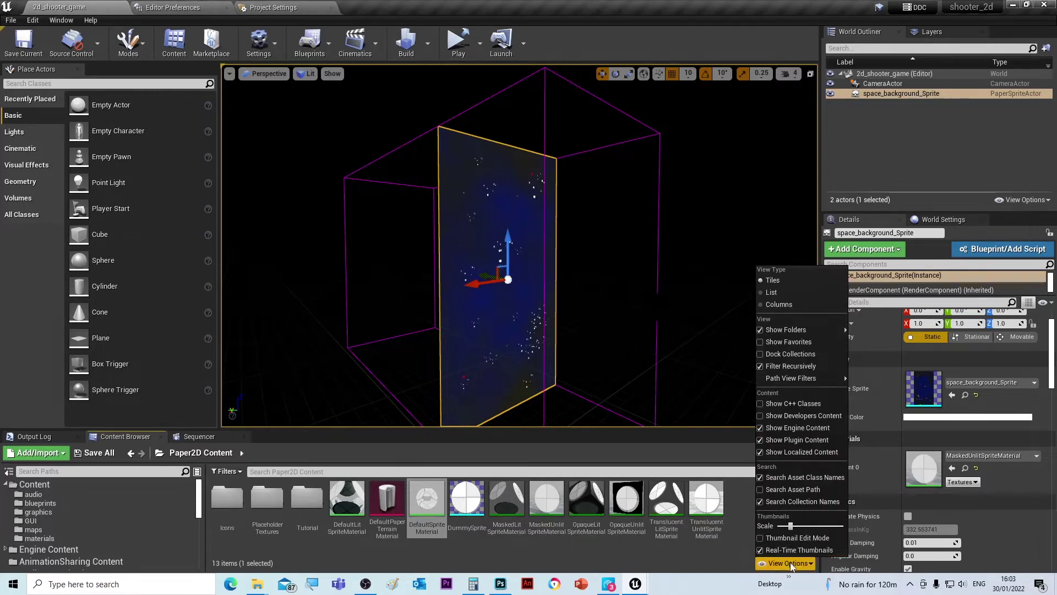
left_click(761, 427)
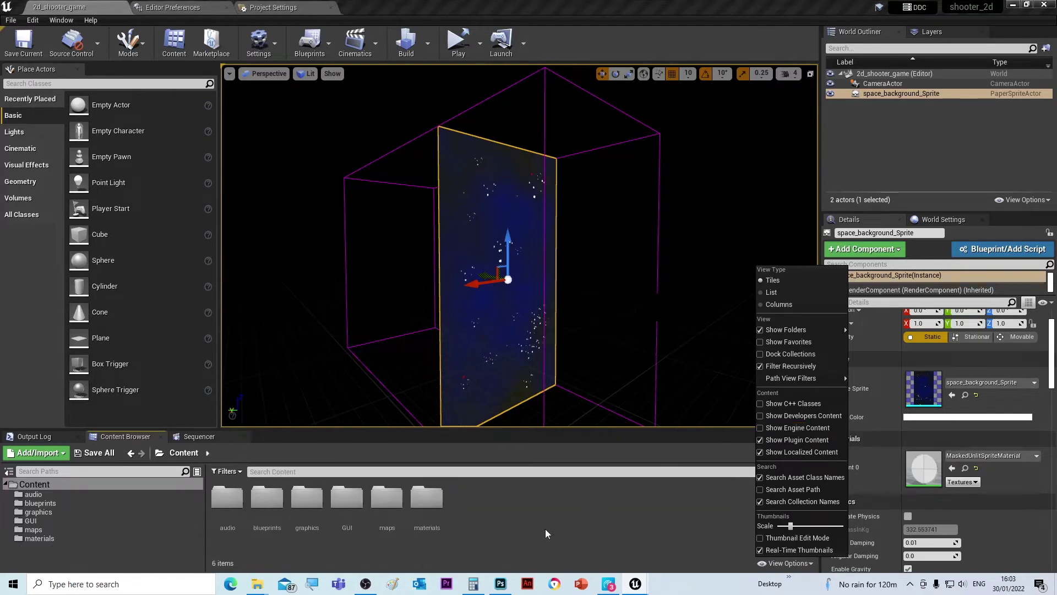
left_click(563, 507)
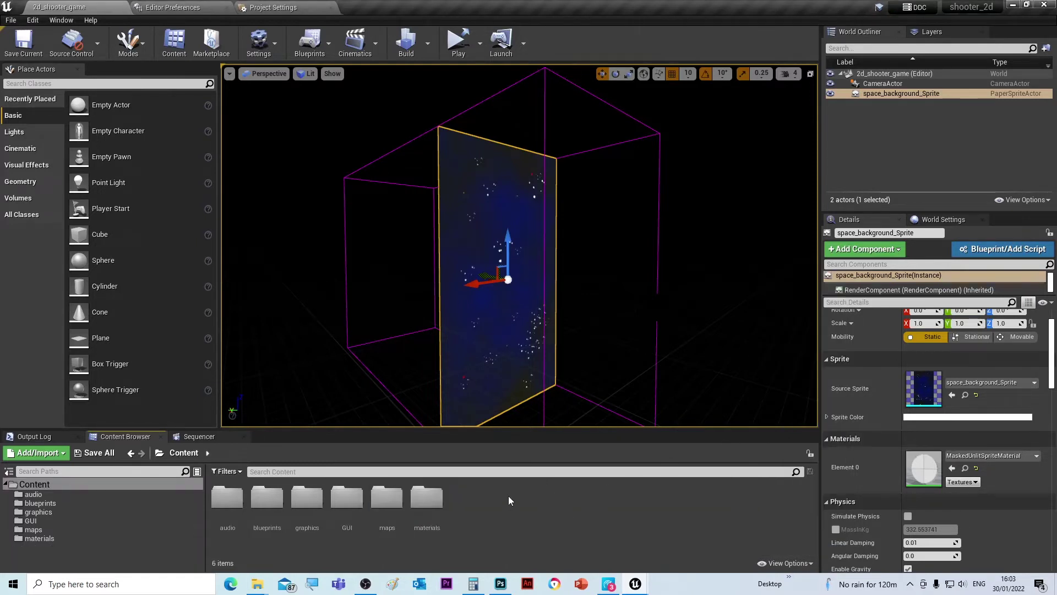
Step: Open the project's materials folder and rename the copied DefaultSpriteMaterial to star_background_sp_mat
left_click(428, 498)
double_click(429, 498)
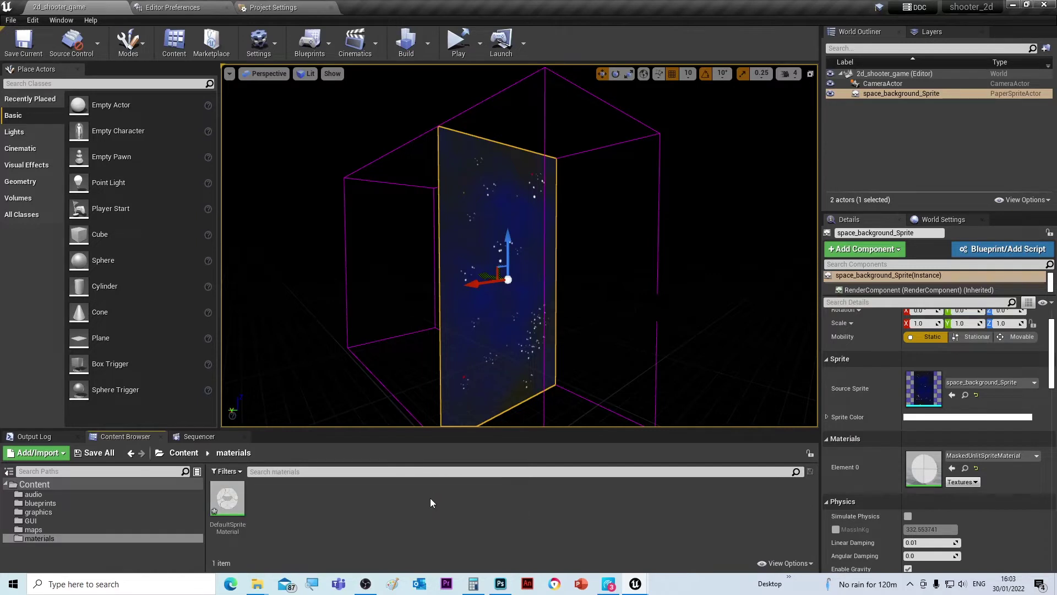
left_click(235, 526)
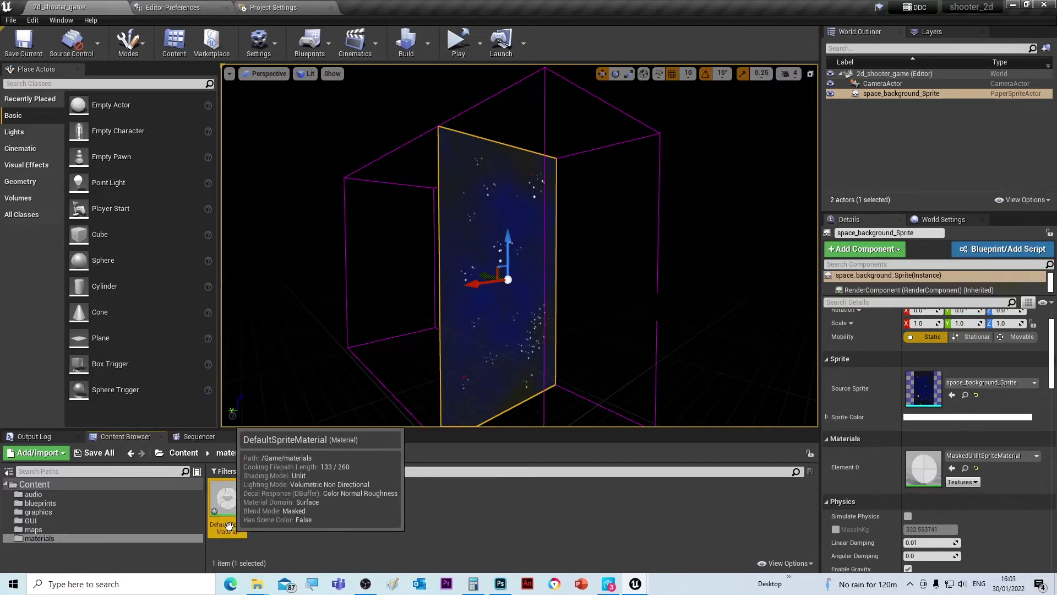
left_click(235, 526)
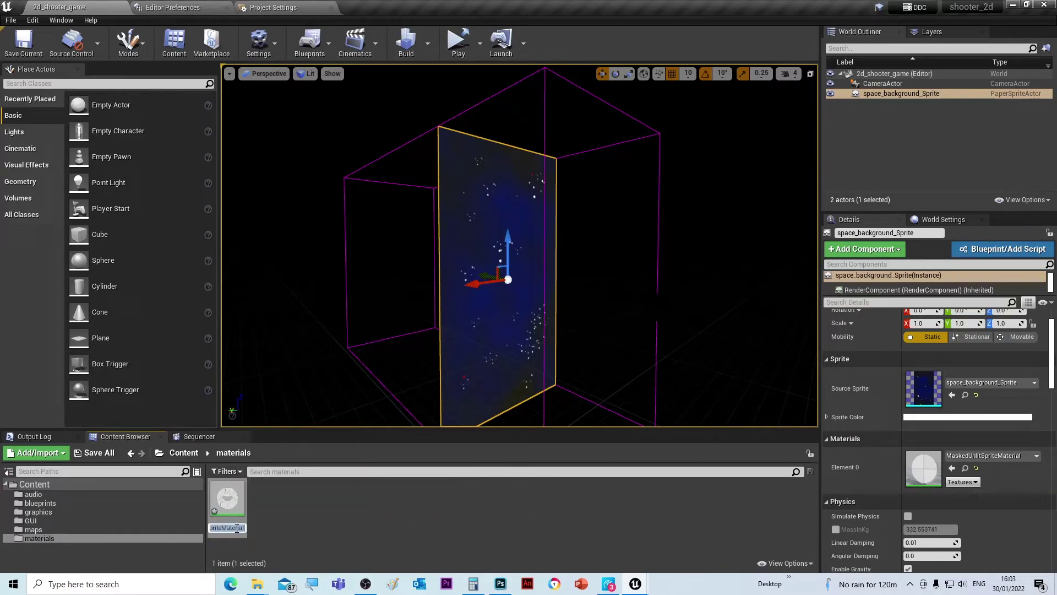
type("st")
type("ar")
type("_")
type("backgr")
type("ound")
type("_")
type("sp")
type("r")
type("_mat")
key("Return")
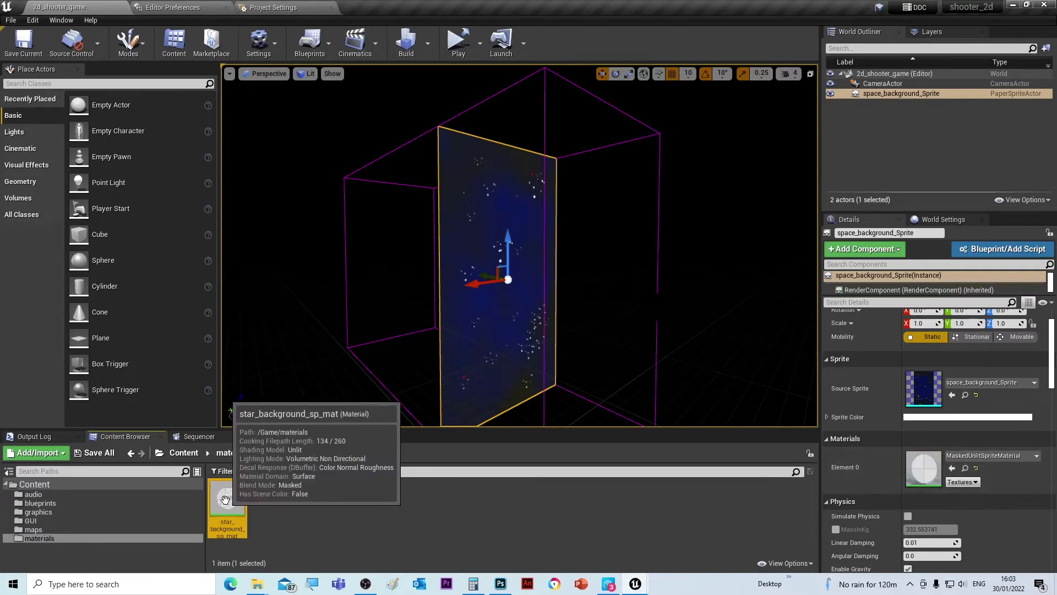
Step: Assign star_background_sp_mat to Element 0 of the space background sprite and save the level
left_click_drag(227, 499, 923, 463)
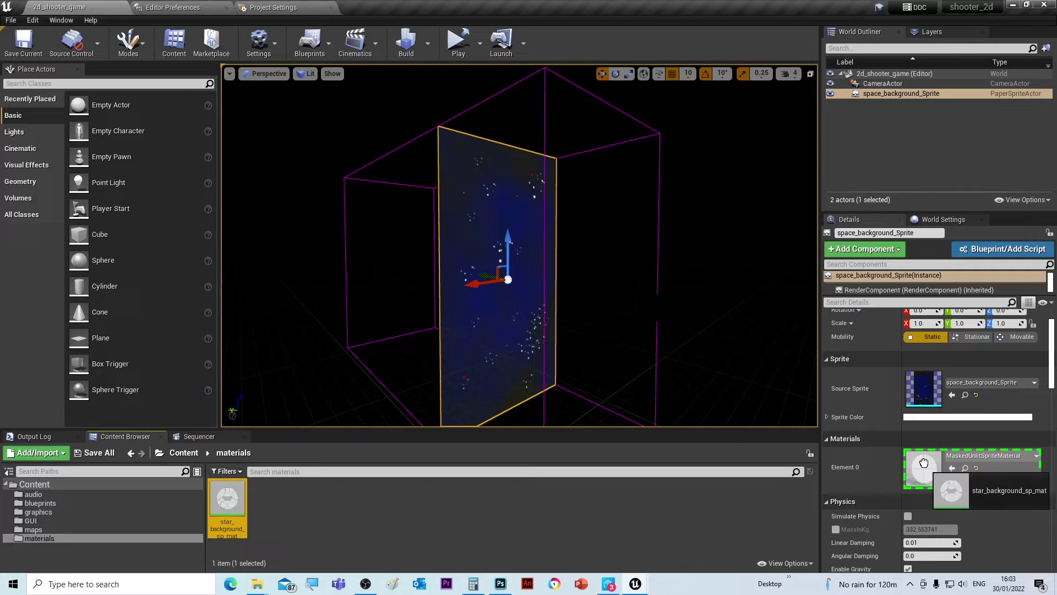
left_click_drag(924, 462, 924, 465)
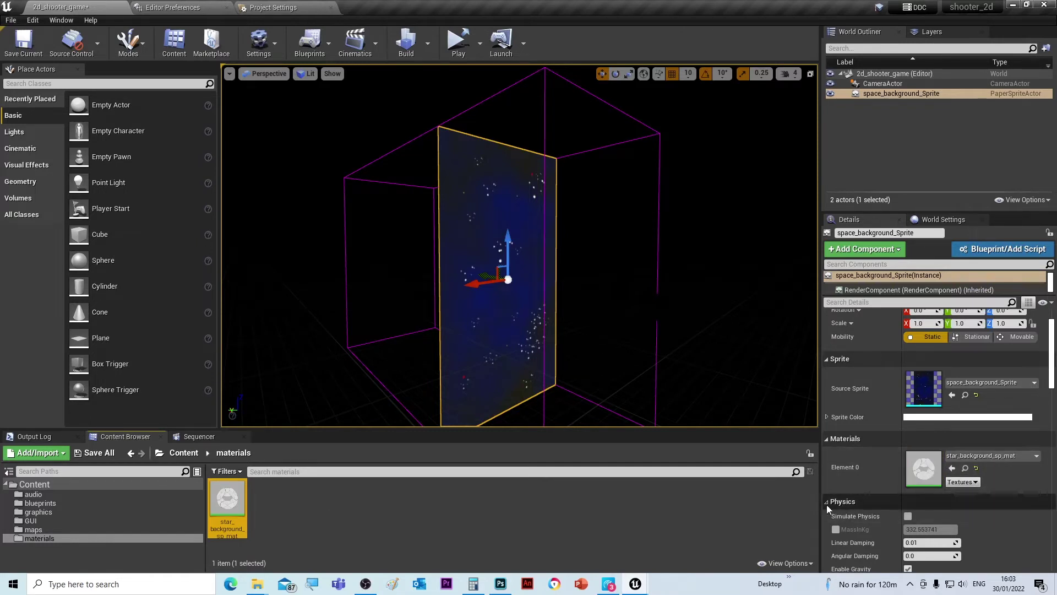
left_click(24, 43)
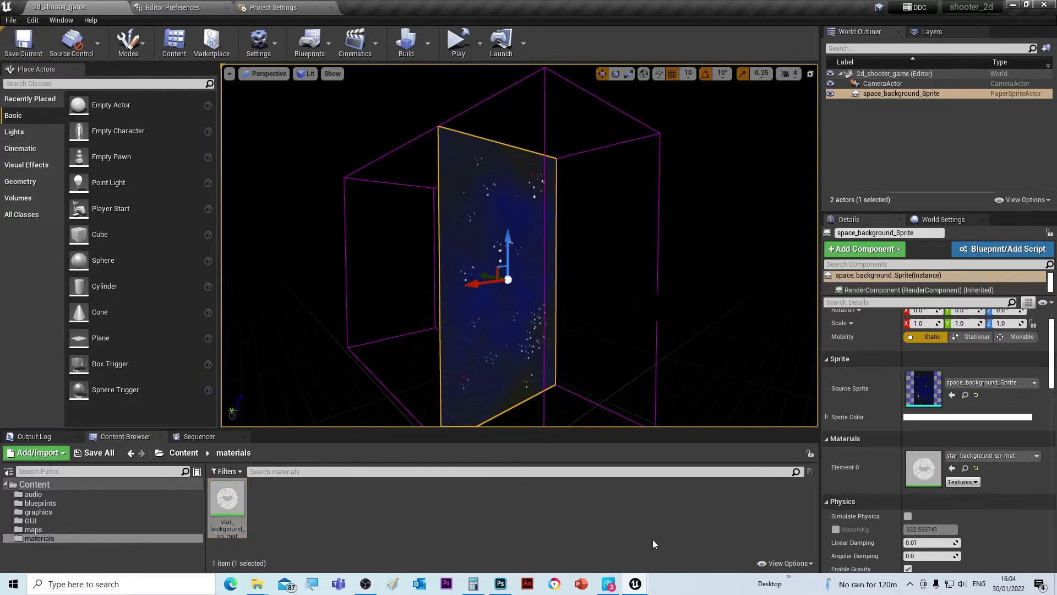
Step: Open star_background_sp_mat for editing and dock its editor window alongside the other main window tabs
mouse_move(231, 492)
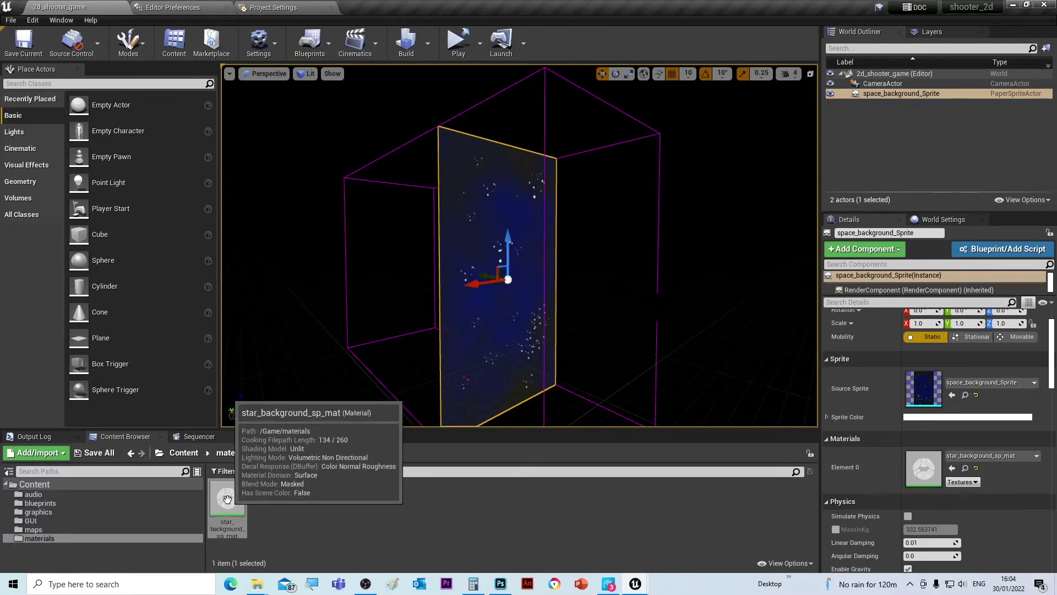
double_click(227, 498)
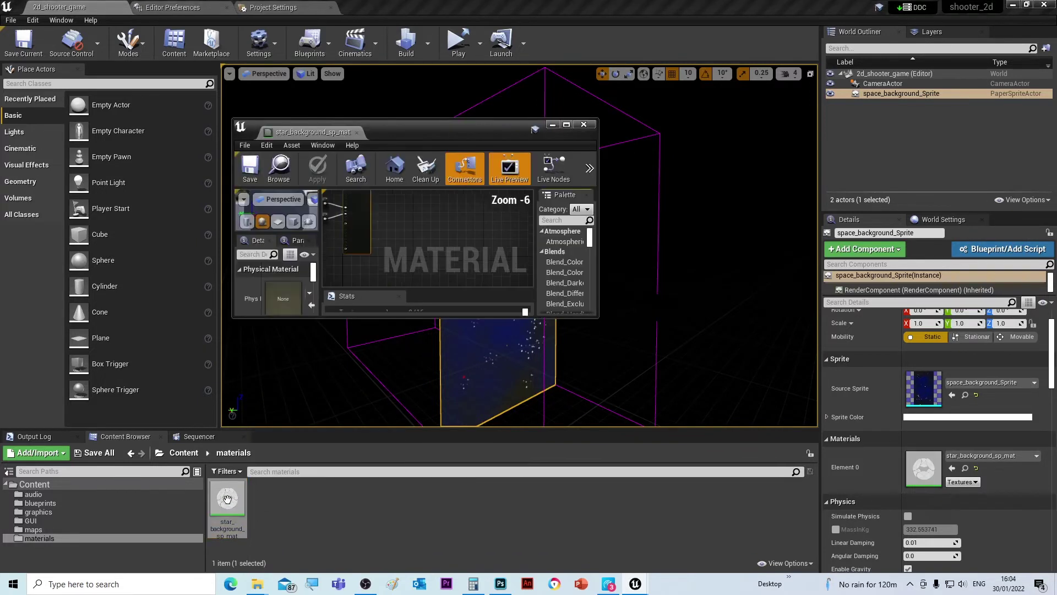
left_click_drag(295, 133, 362, 10)
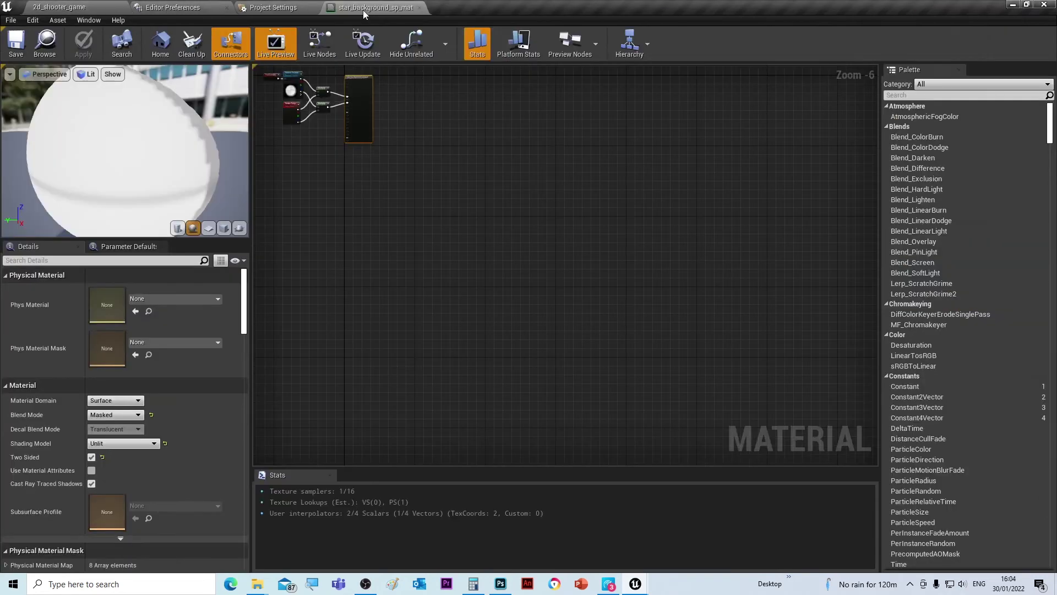
Step: Switch the material's preview mesh to a plane primitive
left_click(162, 47)
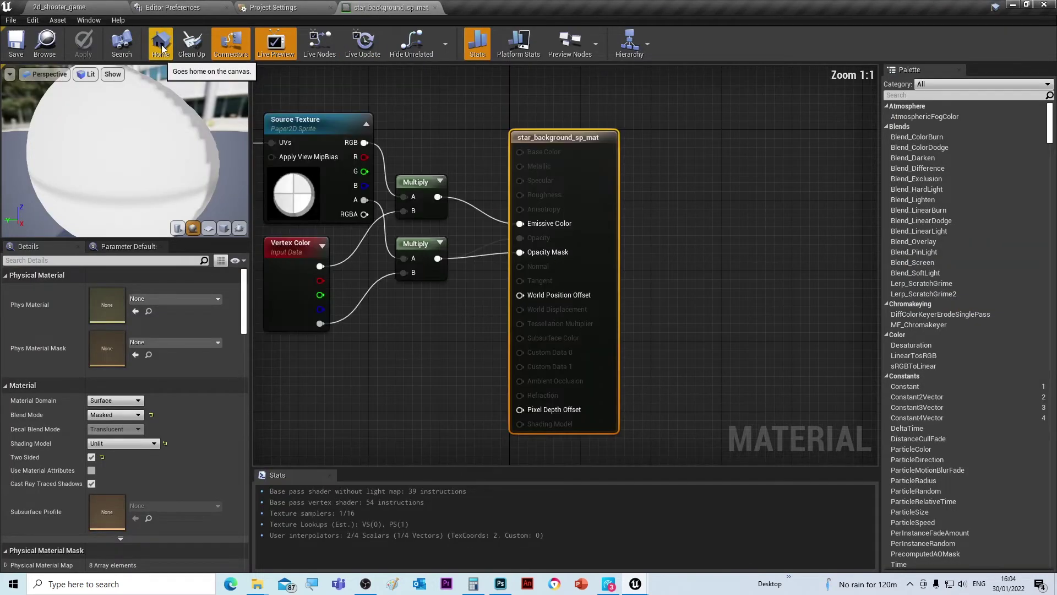
right_click_drag(400, 349, 588, 346)
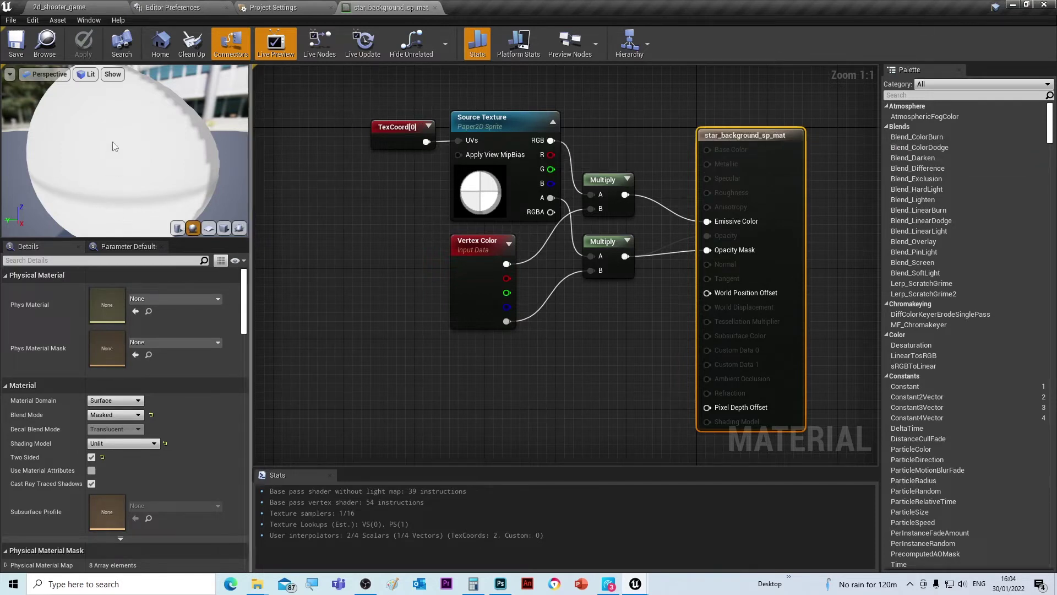
left_click(208, 228)
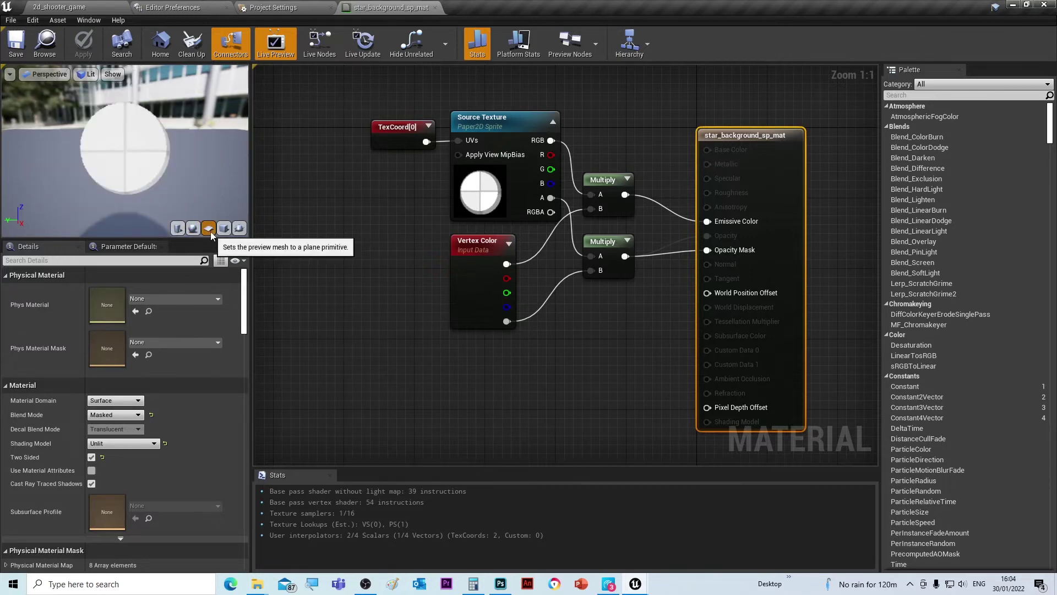
left_click_drag(105, 156, 151, 160)
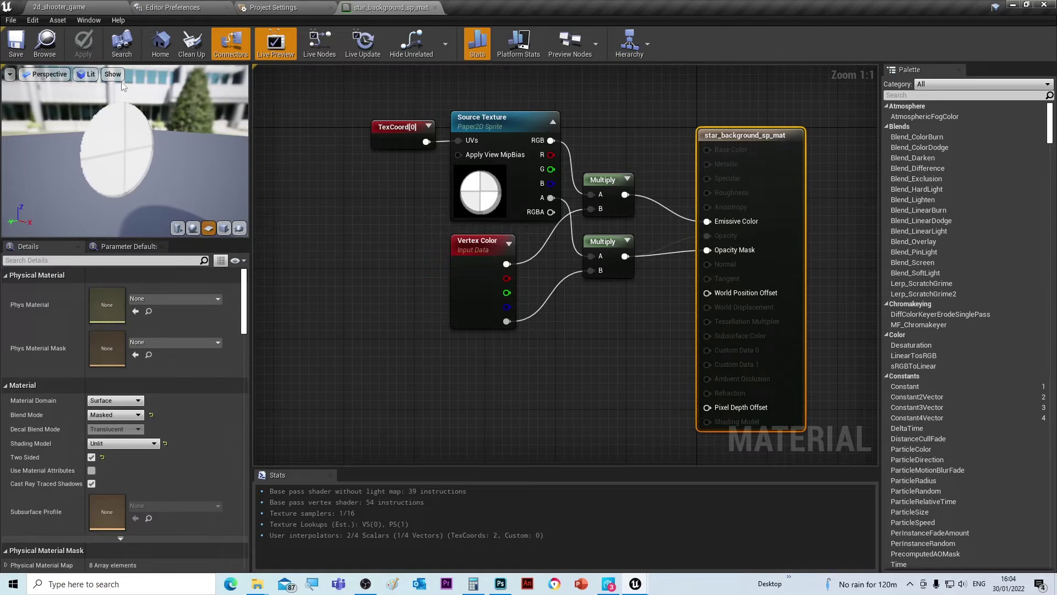
Step: Move the TexCoord[0] node away from Source Texture to free space and add a Panner node below it
left_click_drag(403, 142, 334, 151)
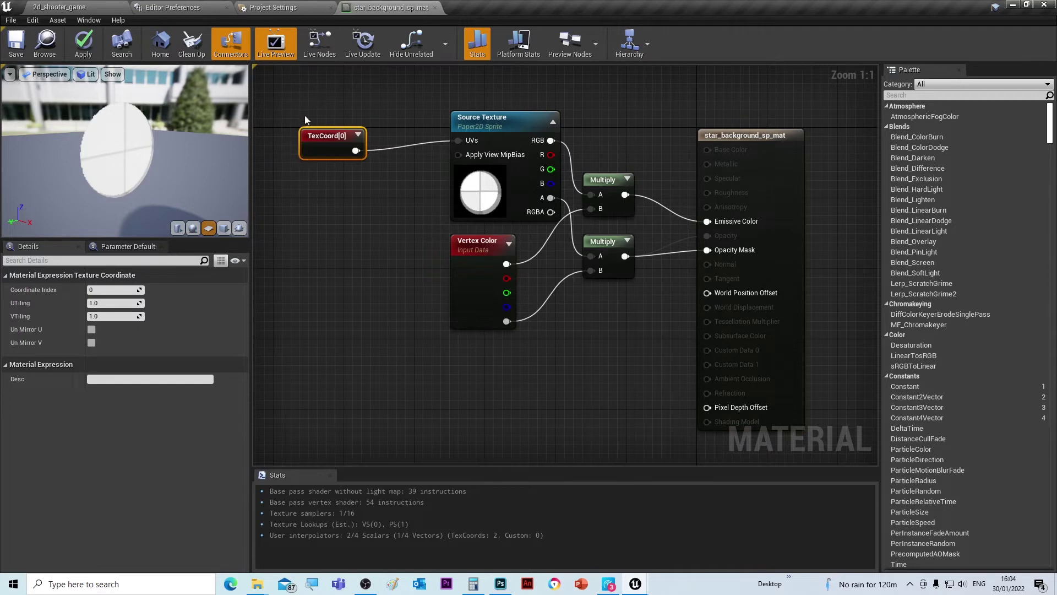
left_click_drag(318, 130, 291, 120)
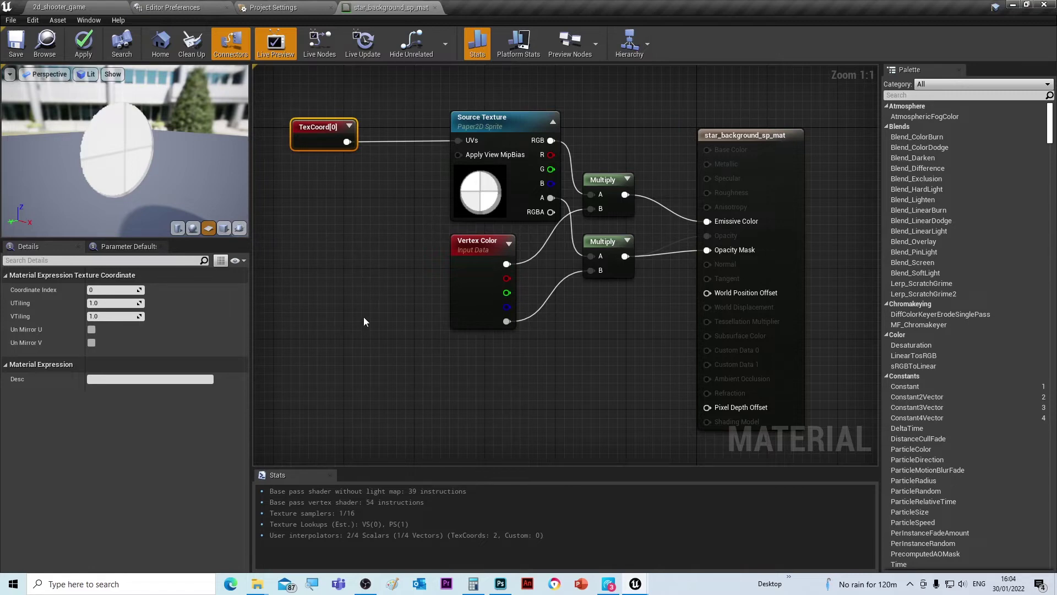
right_click(339, 240)
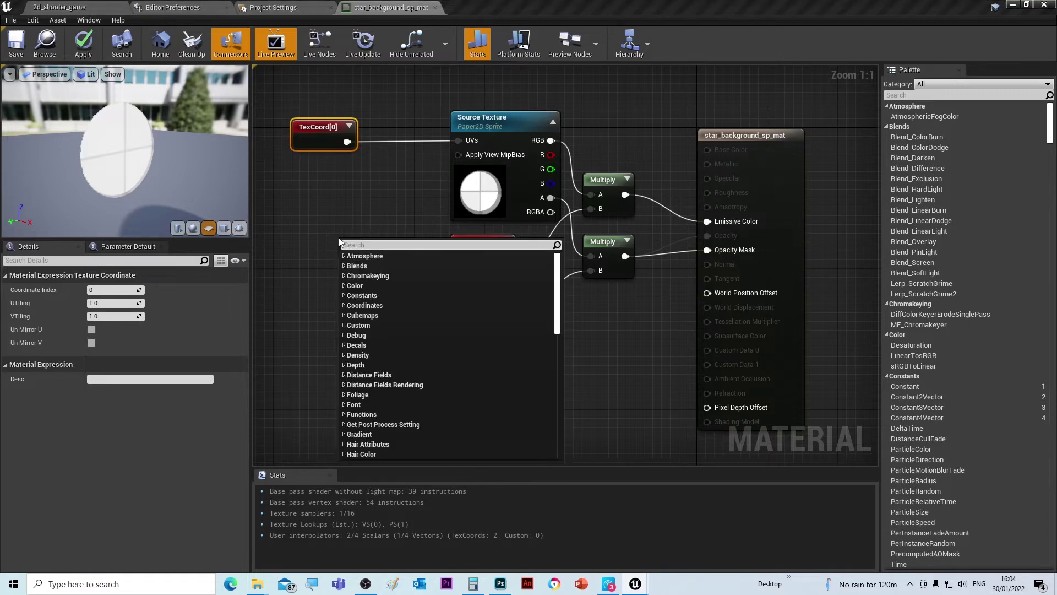
type("panner")
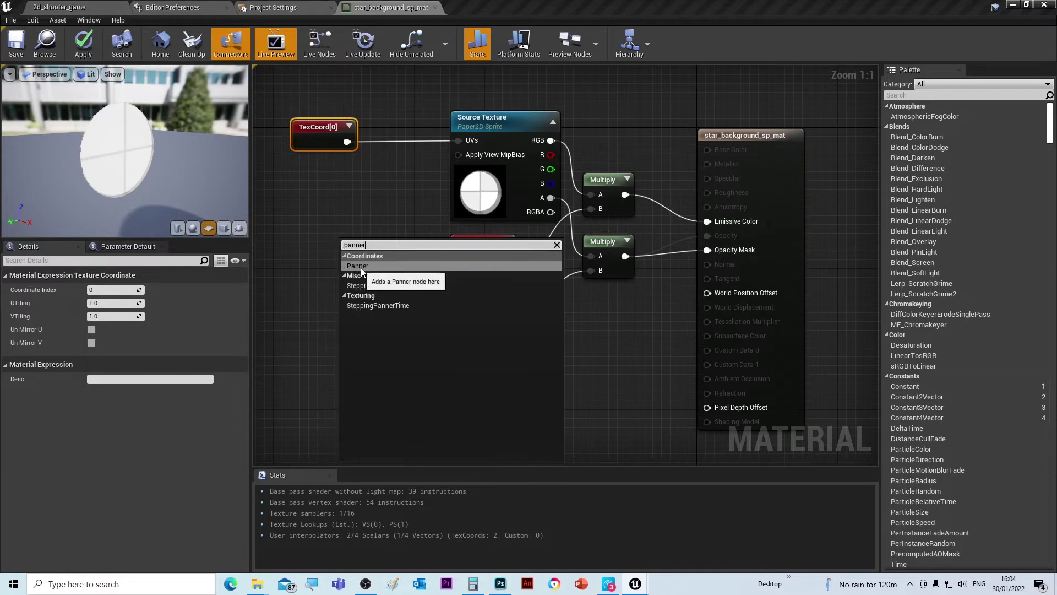
left_click(363, 268)
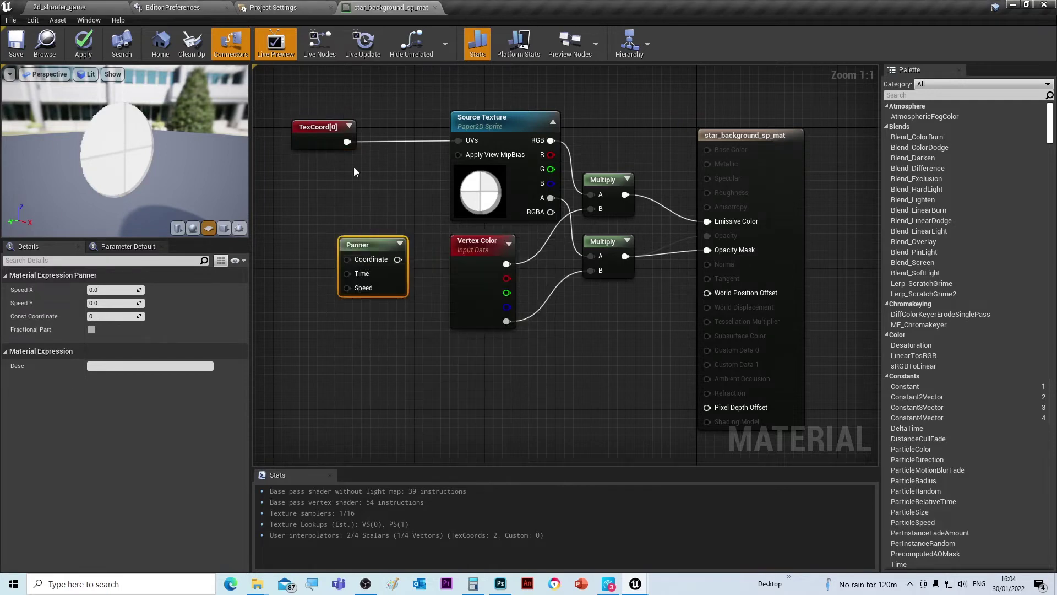
Step: Break TexCoord[0]'s link to Source Texture, then route it through the Panner's Coordinate input into UVs and tidy both nodes
right_click(346, 142)
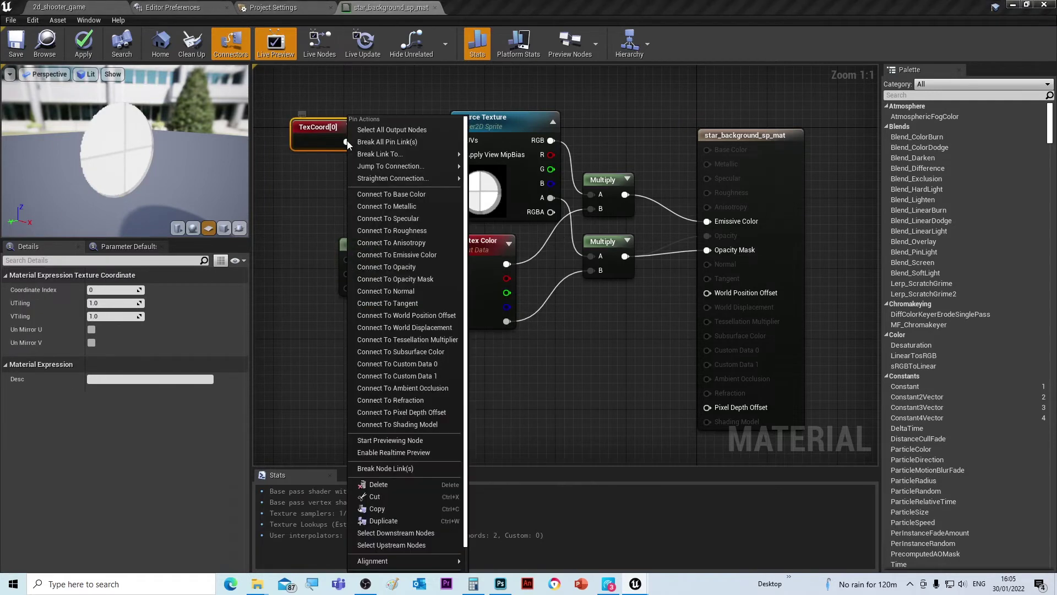
left_click(377, 141)
left_click_drag(313, 132, 269, 172)
left_click_drag(353, 280, 461, 143)
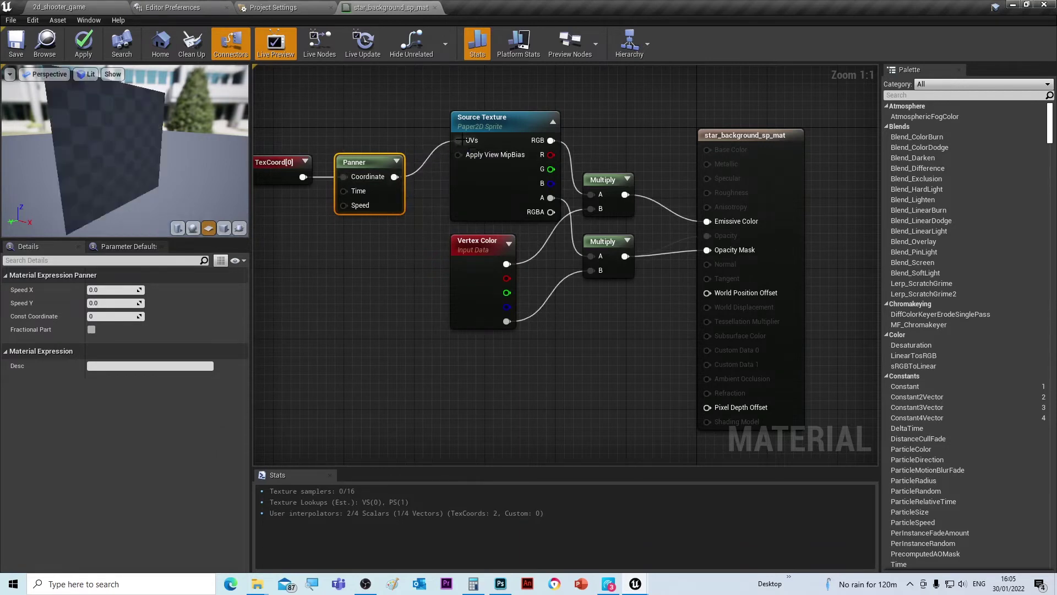
left_click_drag(353, 162, 371, 153)
left_click_drag(278, 163, 296, 163)
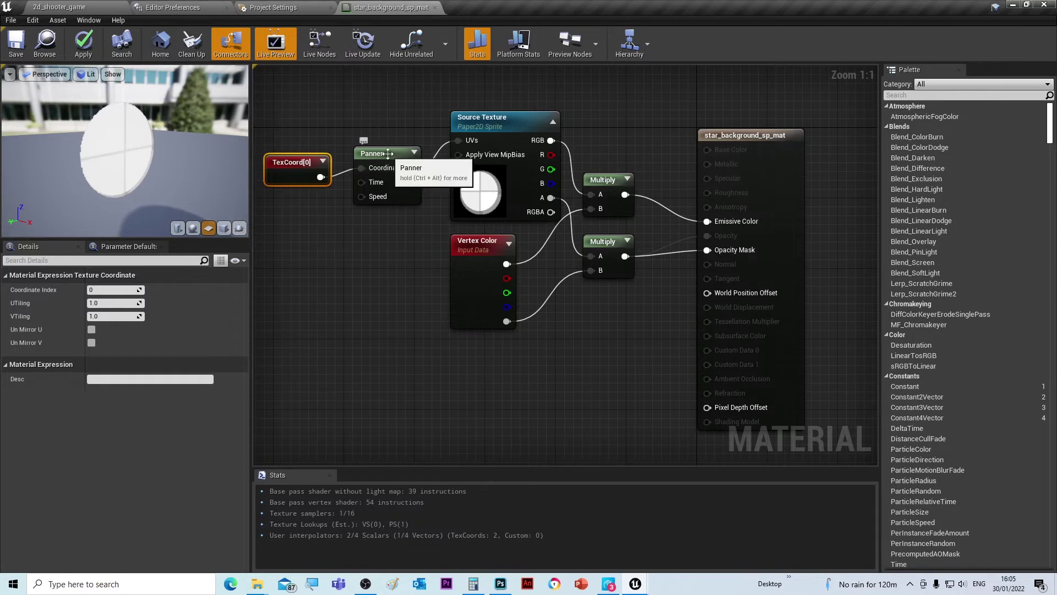
Step: Try Speed Y values of -1.0 and -0.5 on the Panner node to compare scrolling speeds in the material preview
left_click(375, 178)
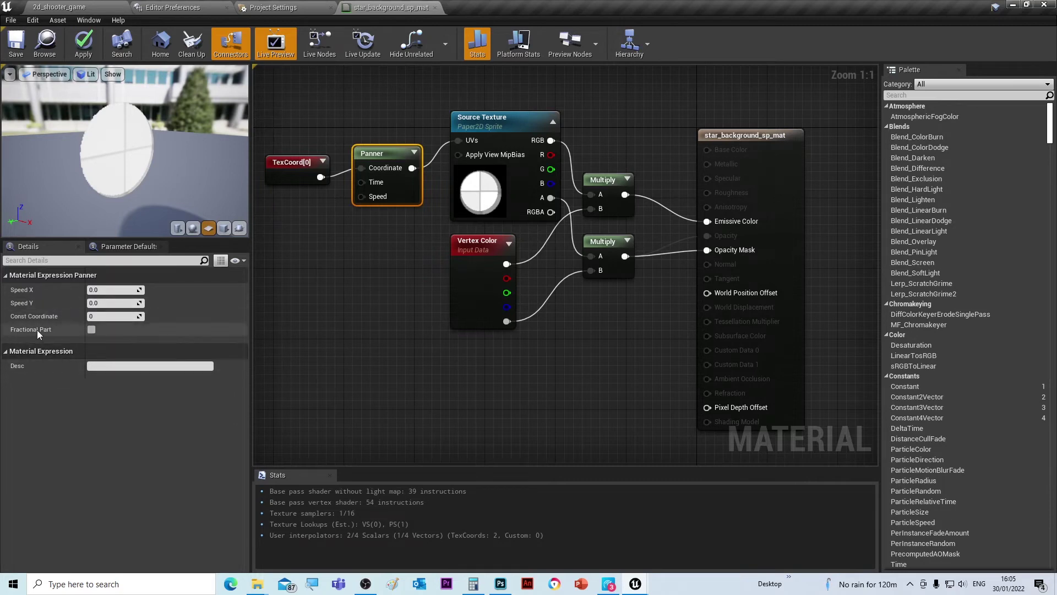
left_click(103, 303)
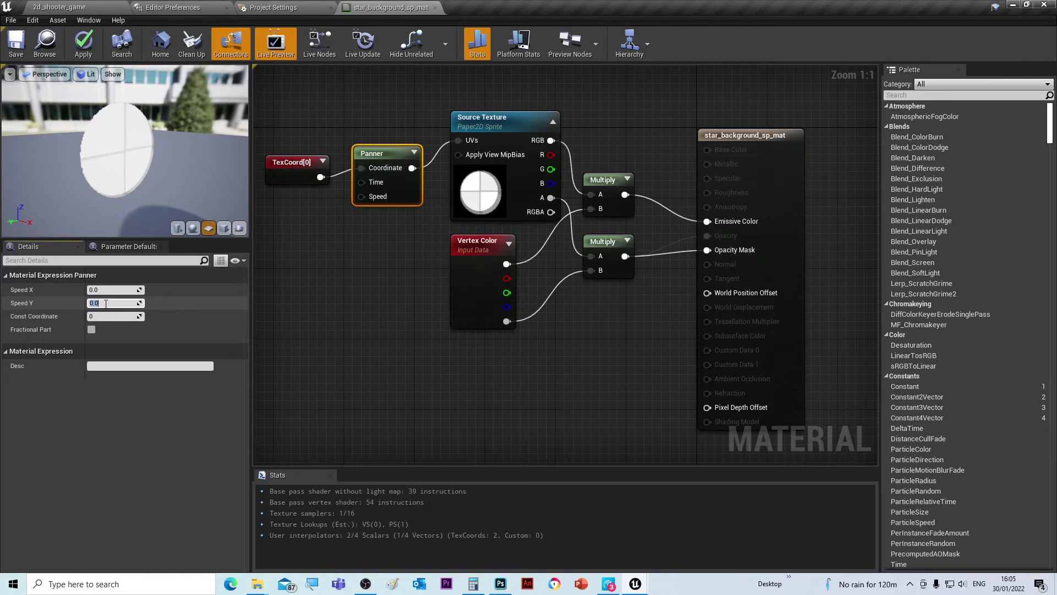
key("Return")
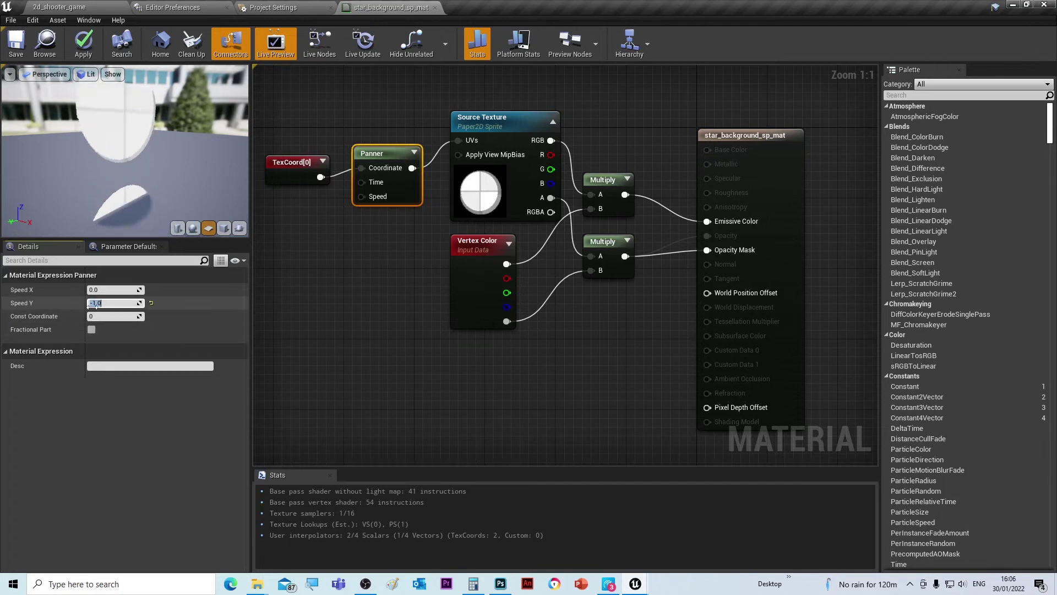
left_click(103, 303)
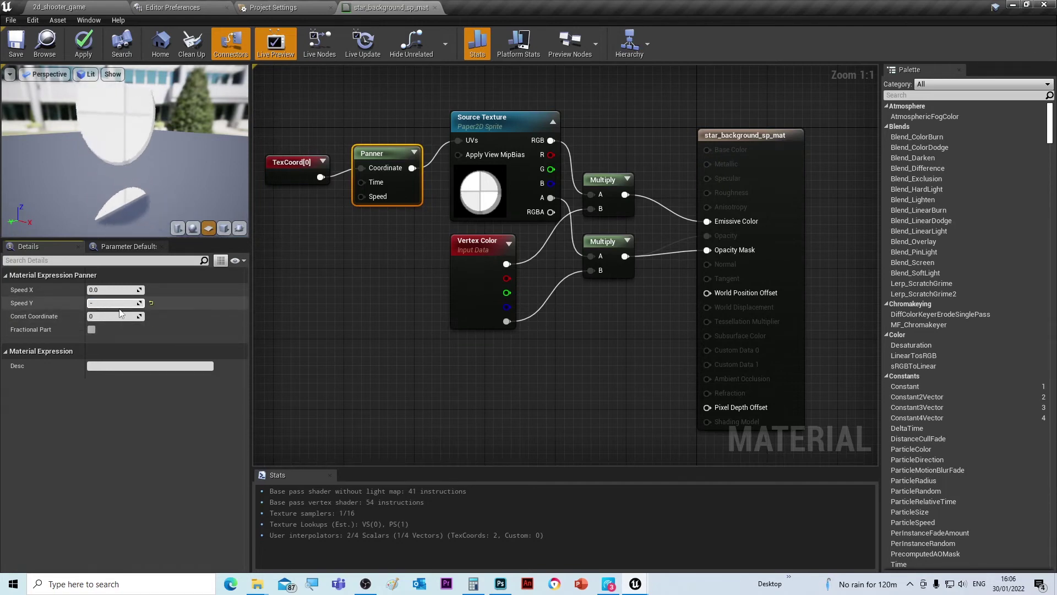
type("0.5")
key("Return")
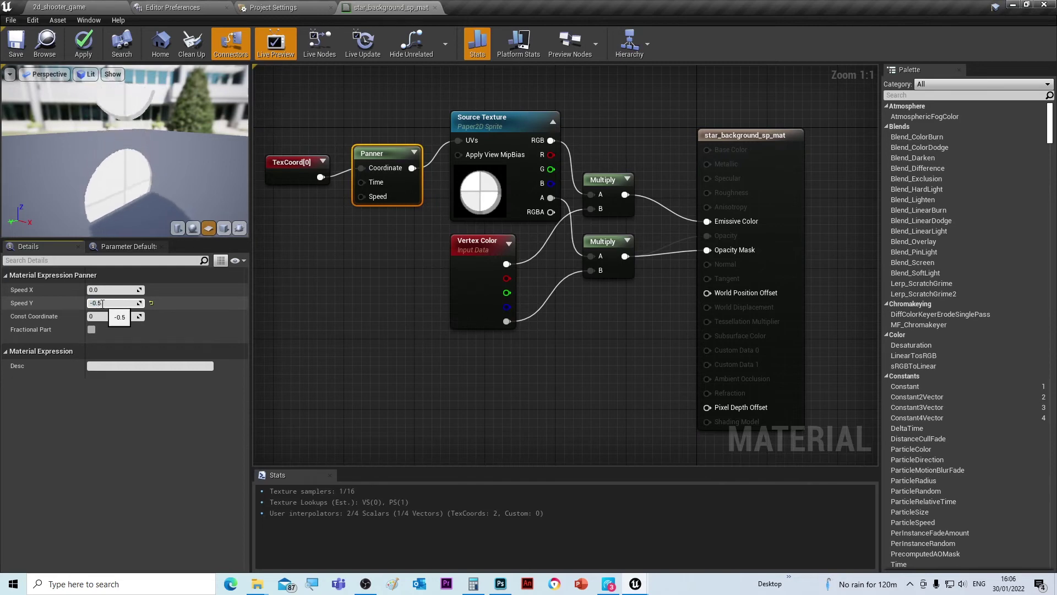
Step: Set the Panner node's Speed Y to -0.05 and save the star_background_sp_mat material
left_click(98, 303)
type("0")
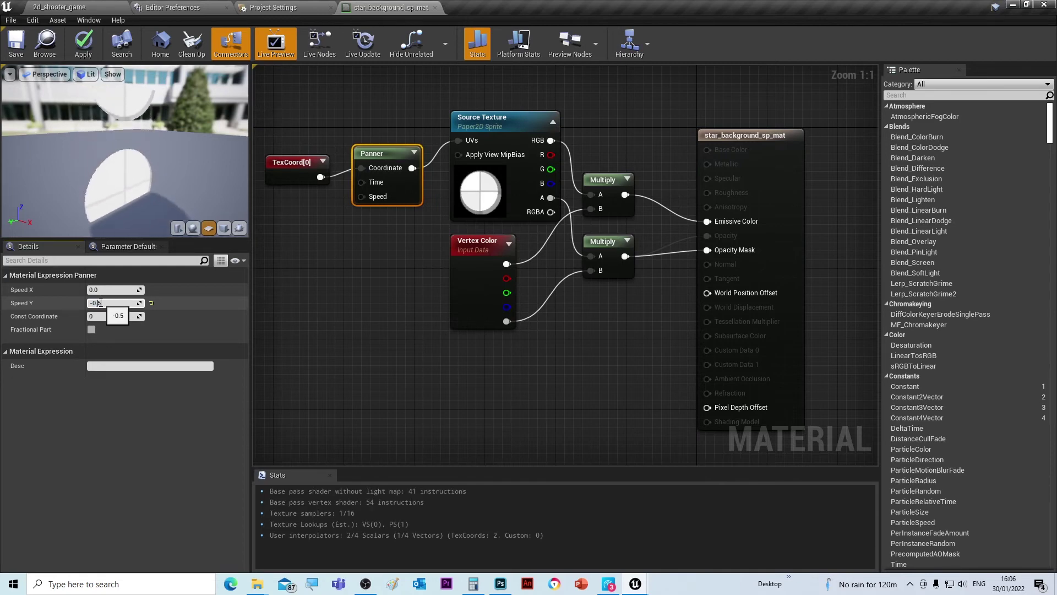
key("Return")
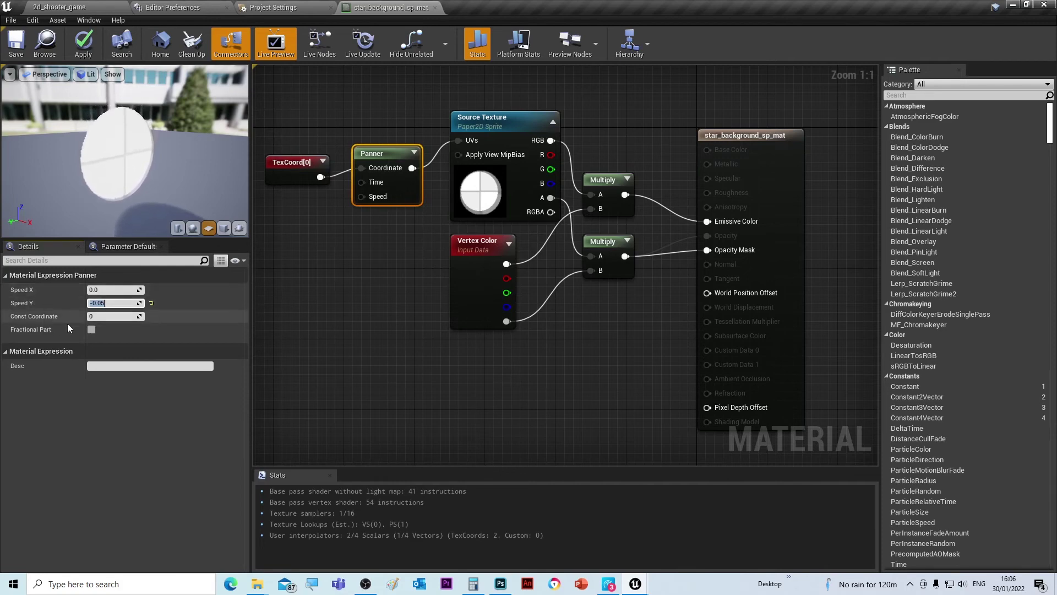
left_click(17, 48)
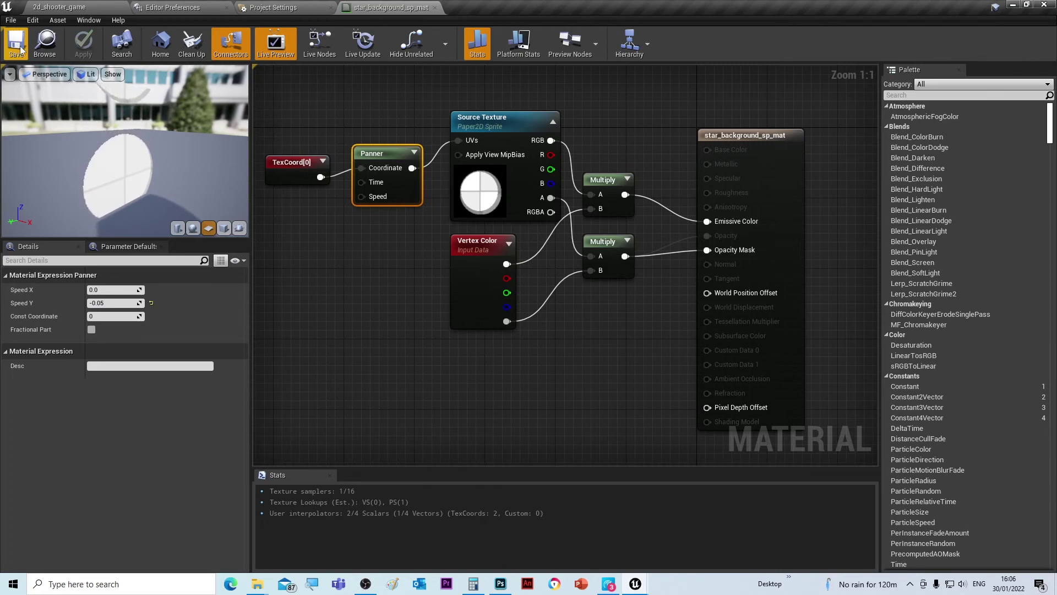
Step: Play the 2d_shooter_game level to check how the space background scrolls, ending the session with the console command quit
left_click(65, 7)
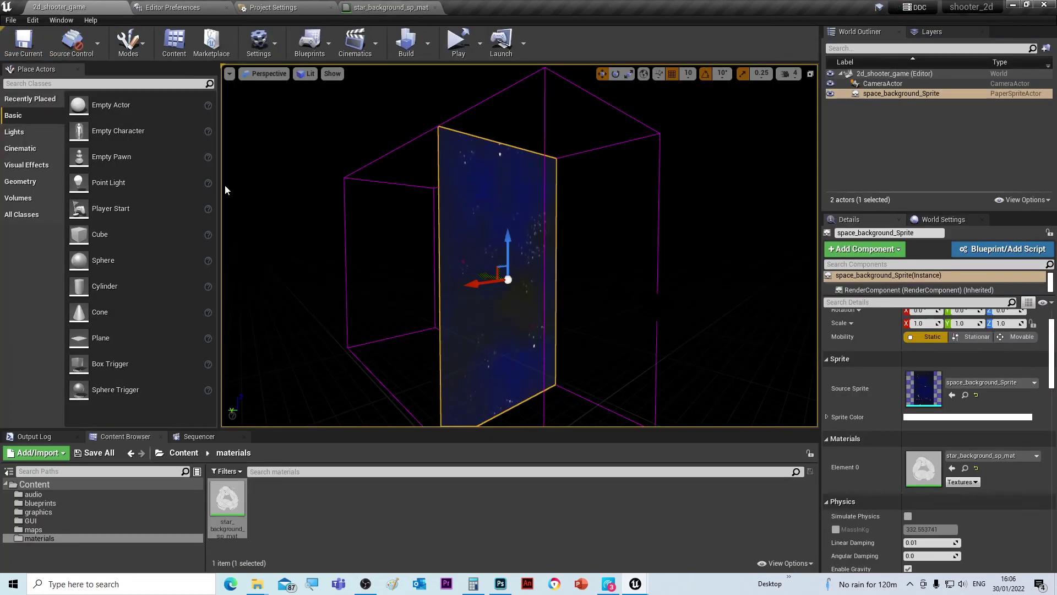
mouse_move(380, 372)
left_mouse_down("alt")
mouse_move(328, 373)
mouse_move(389, 370)
left_mouse_up("alt")
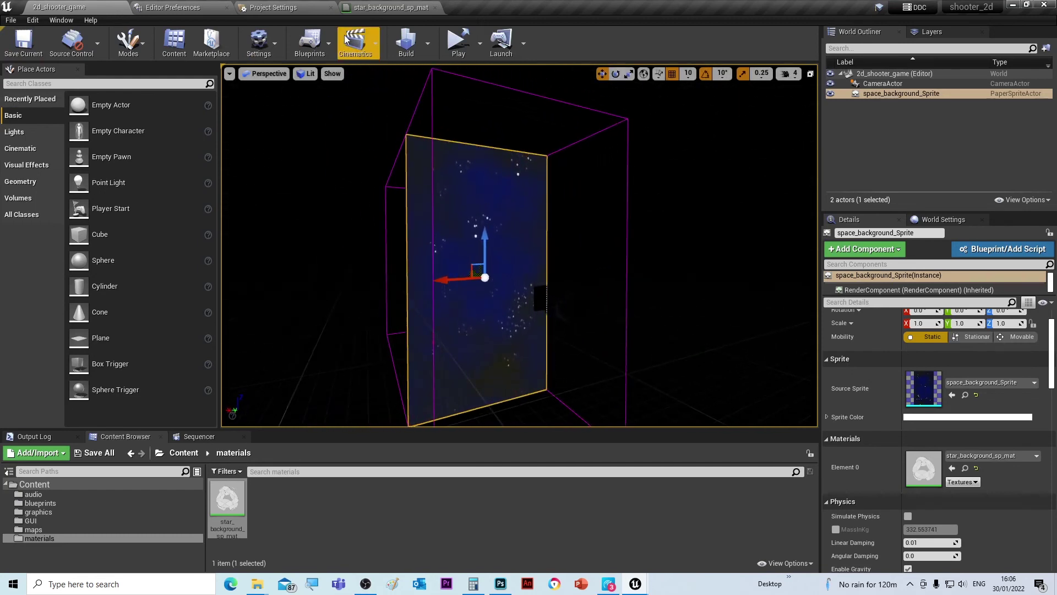
left_click(453, 43)
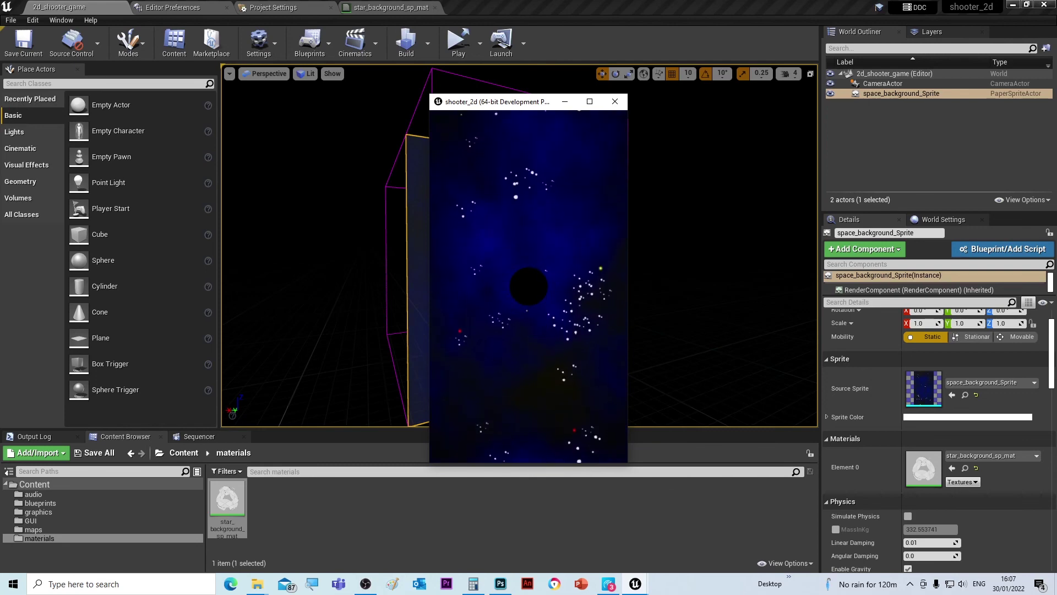
key("grave")
type("quit")
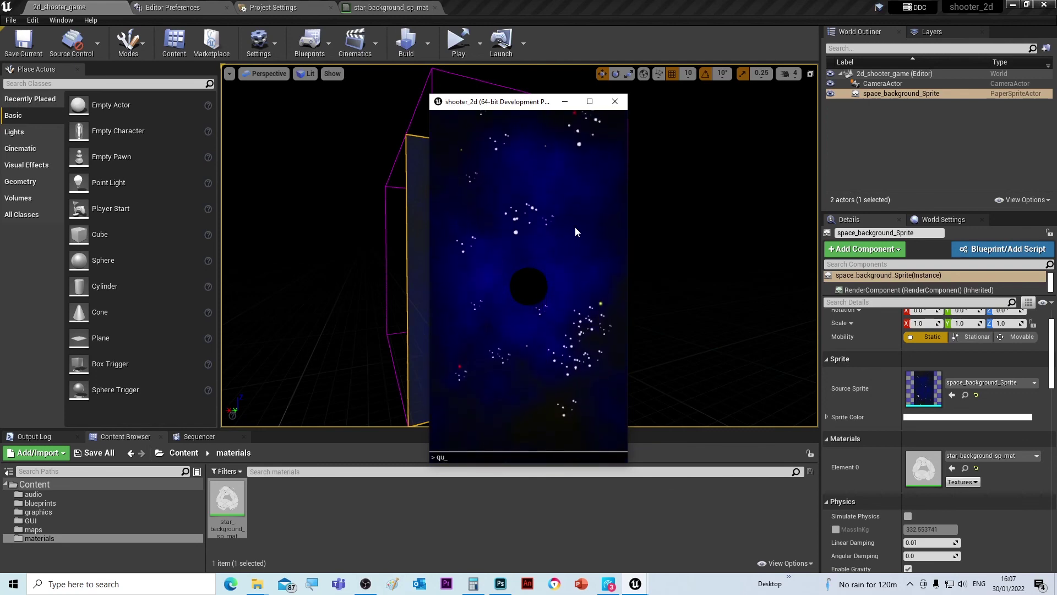